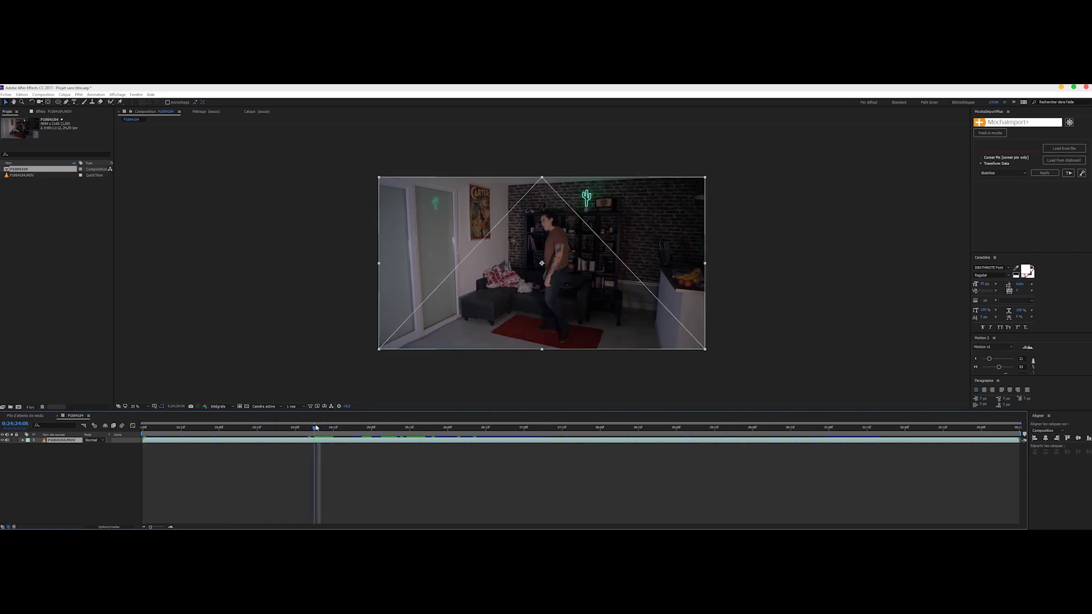
Trim the composition to the section from about 0:24:24:05 to 0:24:31:15.
key(b)
click(324, 427)
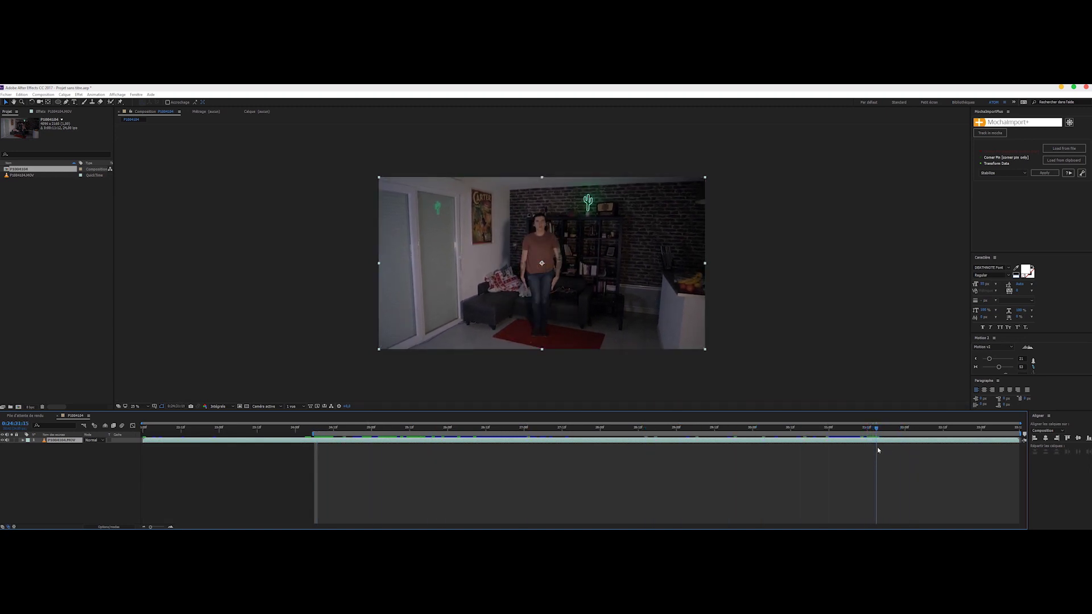
key(n)
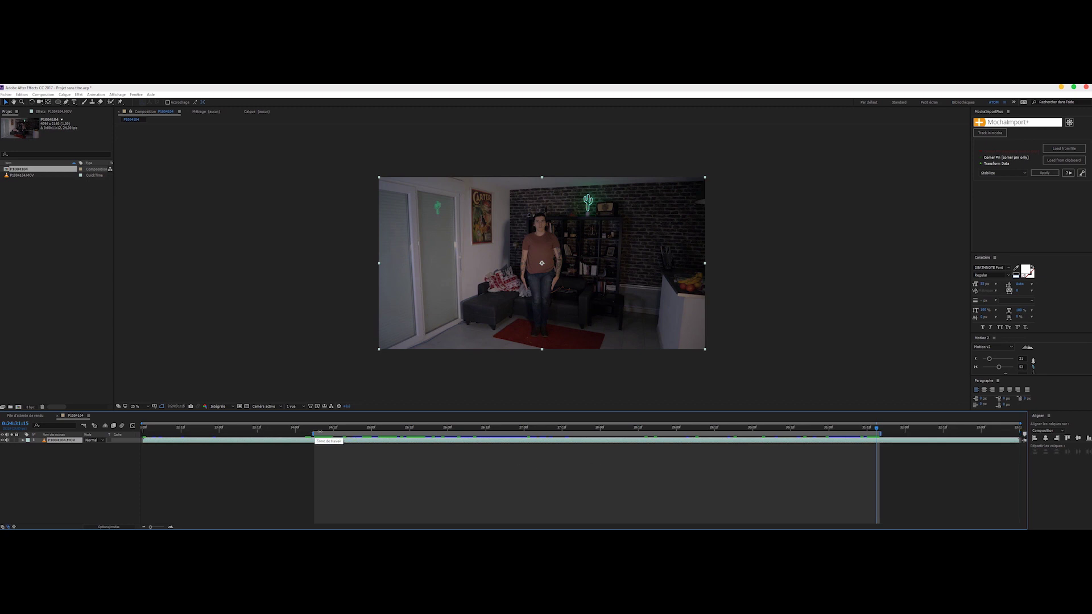
right_click(313, 435)
click(353, 446)
key(space)
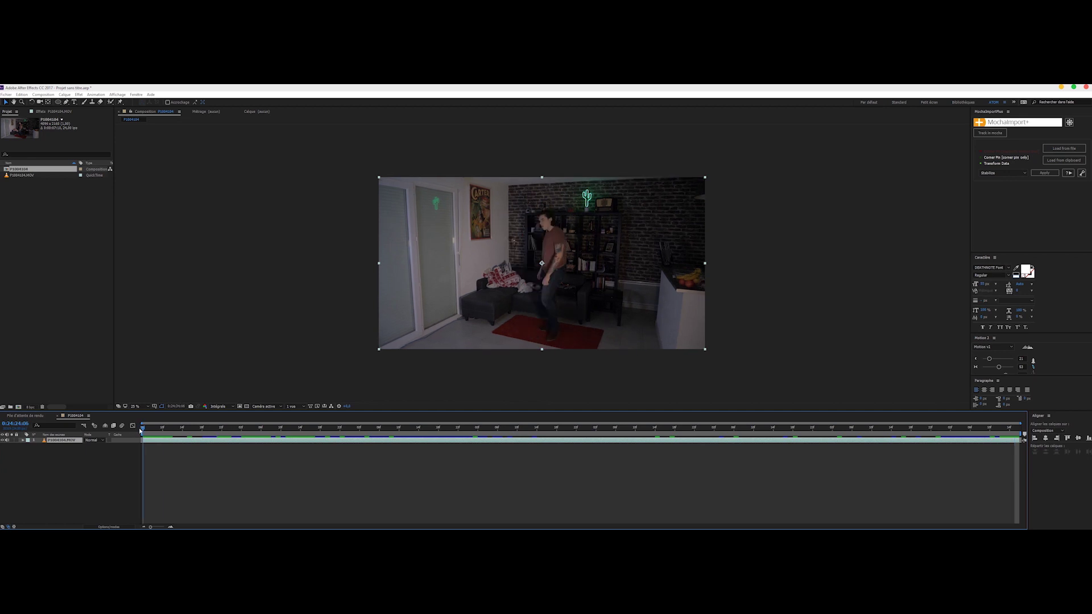
Split the footage layer at 0:24:26:16, where the man stands with his hands on his hips.
drag(862, 428, 205, 437)
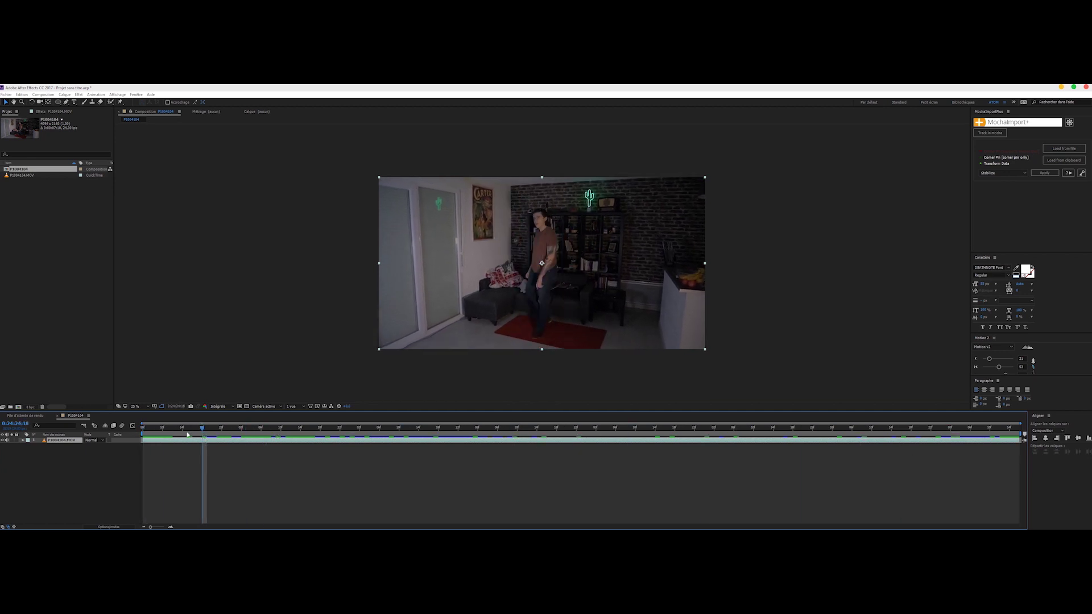
drag(202, 433, 137, 432)
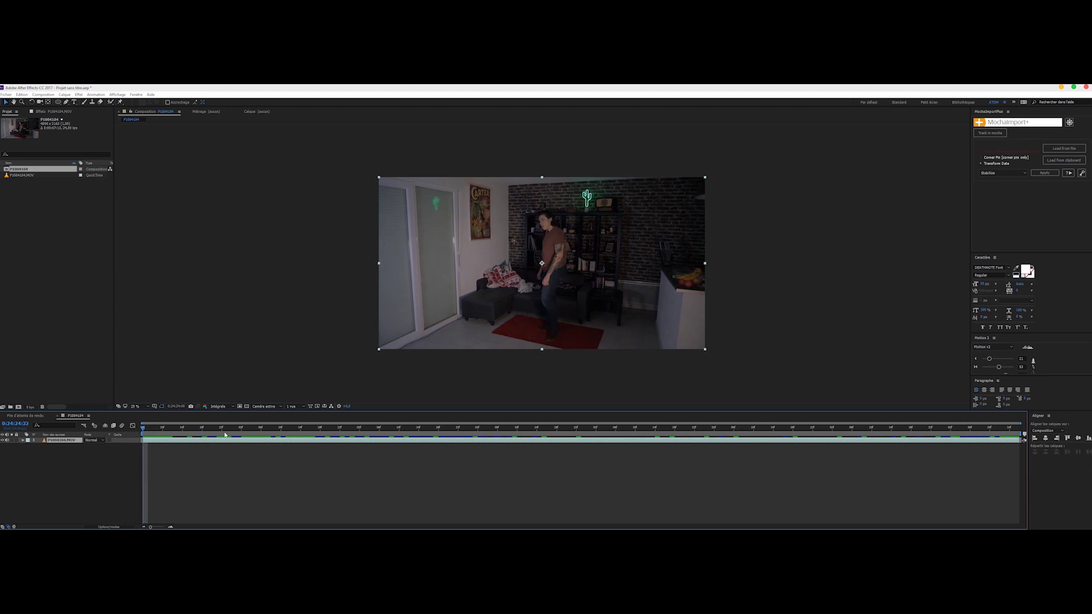
drag(225, 436, 428, 438)
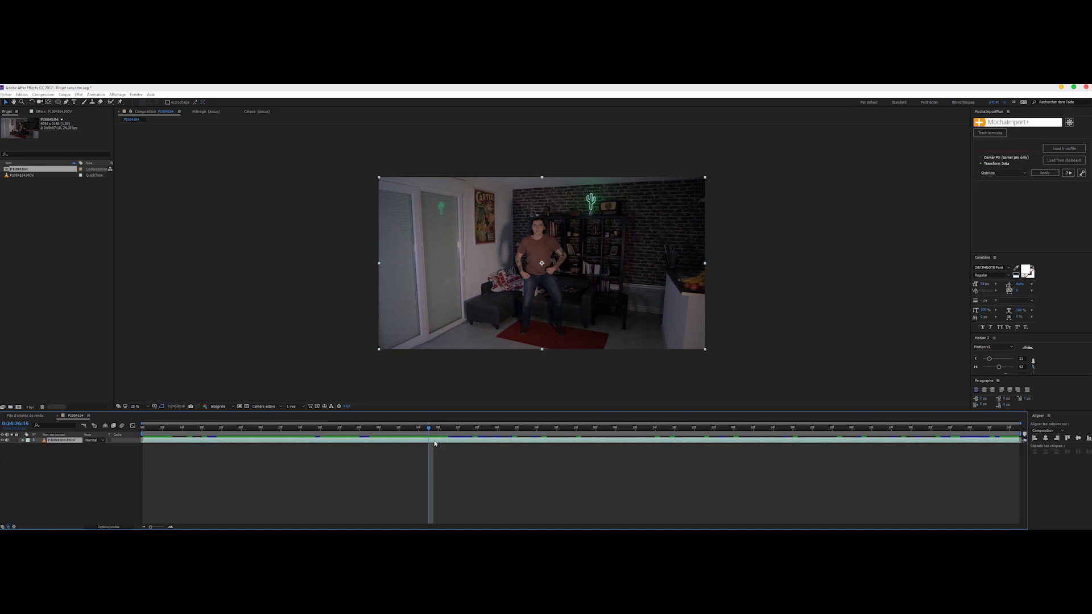
key(XF86AudioRaiseVolume)
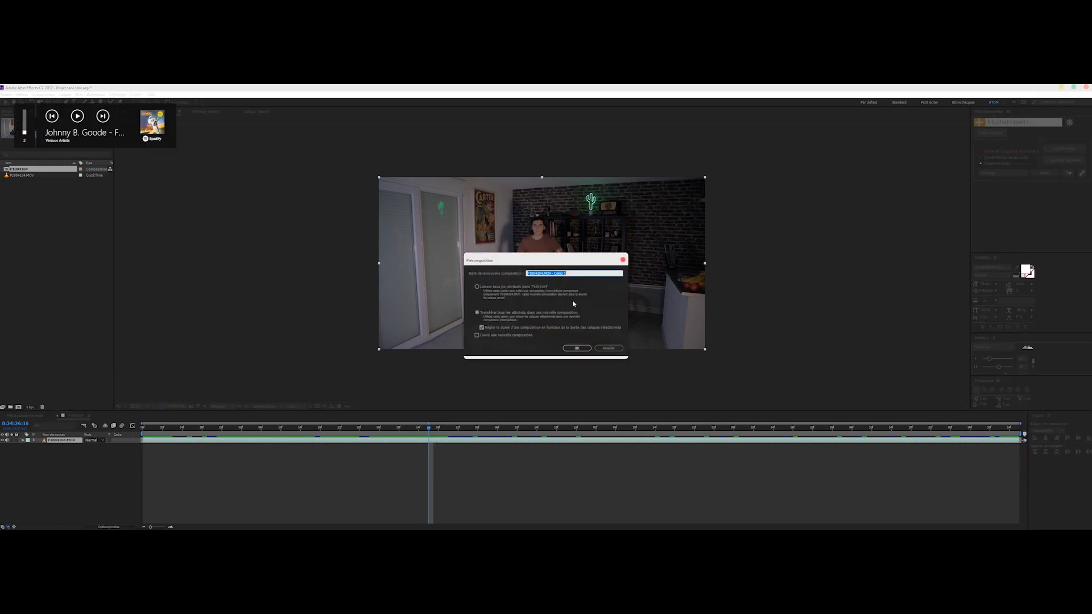
click(598, 355)
key(ctrl+shift+d)
Review the footage around the cut and send the second part of the clip to mocha AE for tracking.
mouse_move(432, 428)
mouse_down()
mouse_move(443, 431)
mouse_move(427, 433)
mouse_up()
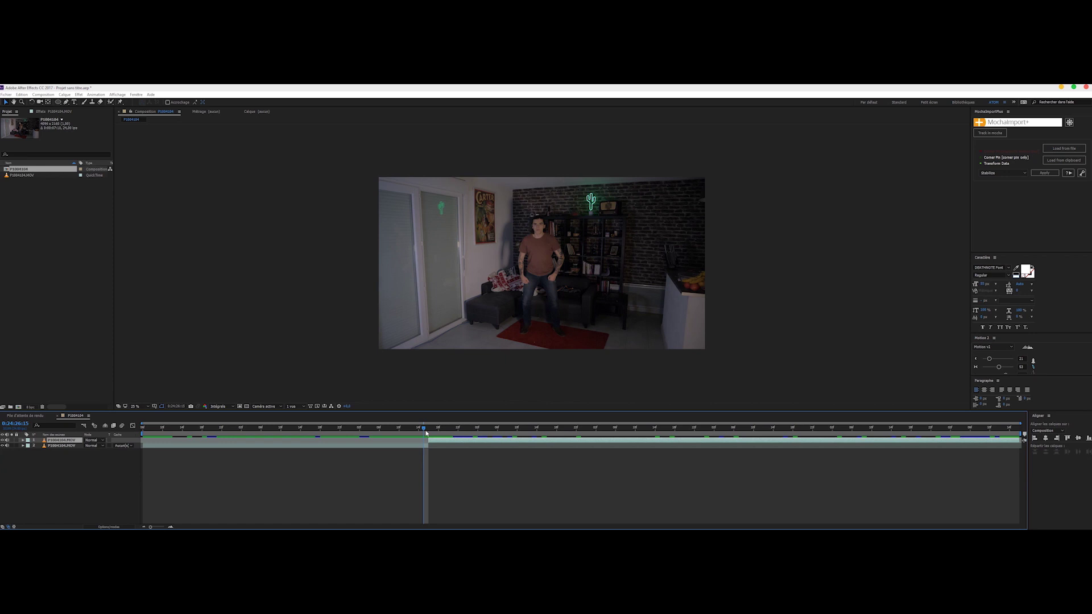
drag(427, 434, 462, 442)
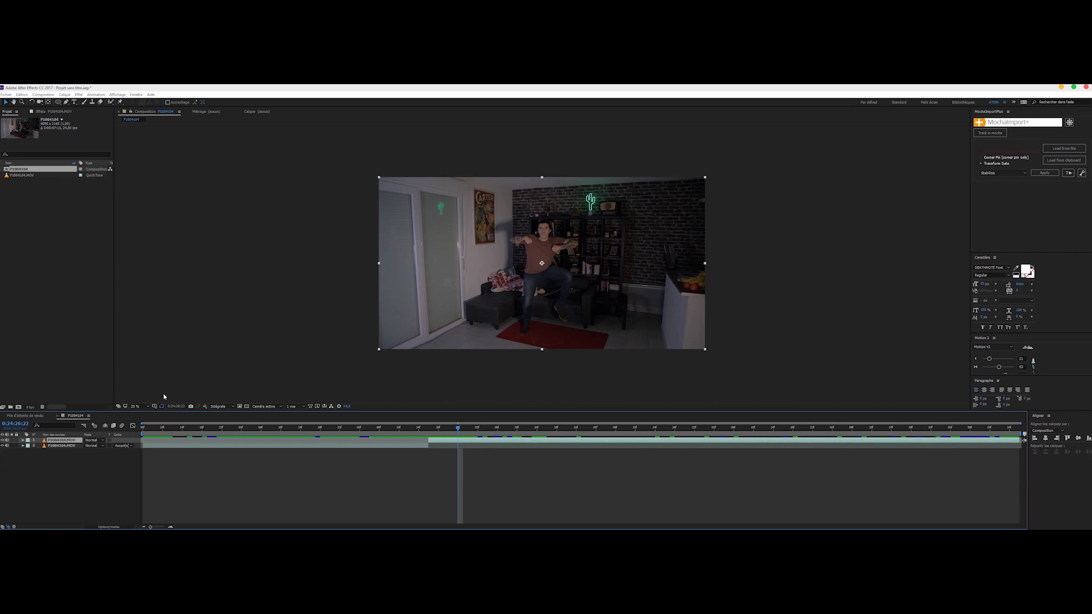
mouse_move(433, 436)
mouse_down()
mouse_move(456, 436)
mouse_move(440, 436)
mouse_up()
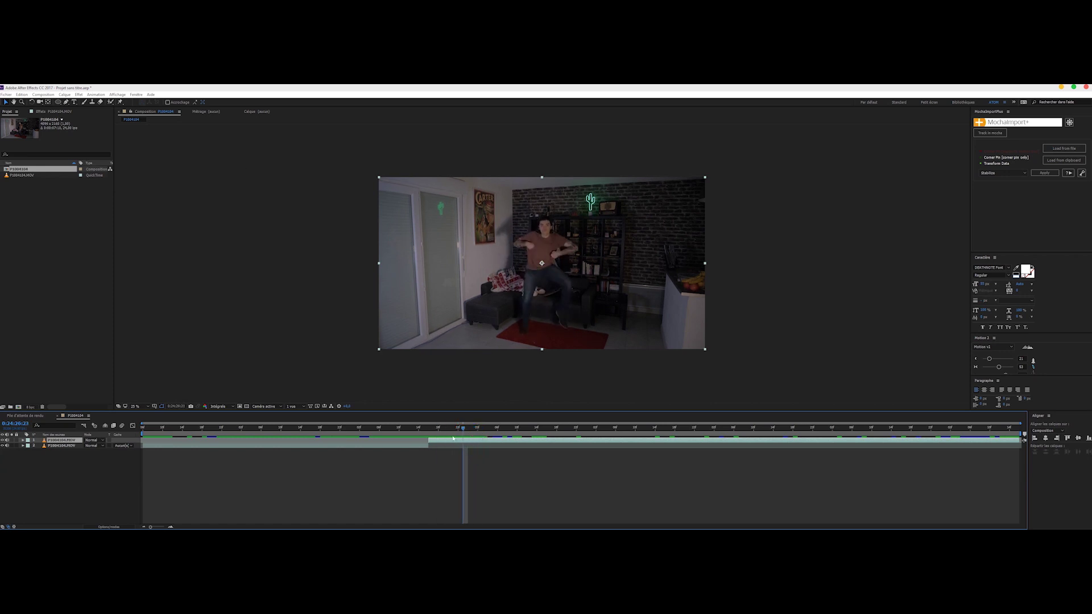
click(79, 95)
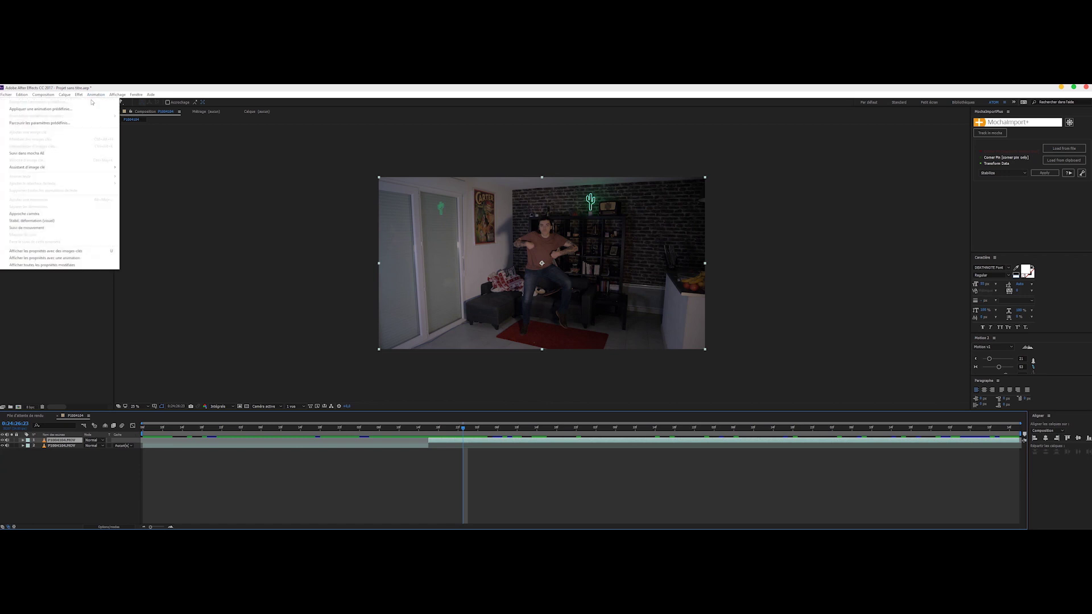
mouse_move(95, 95)
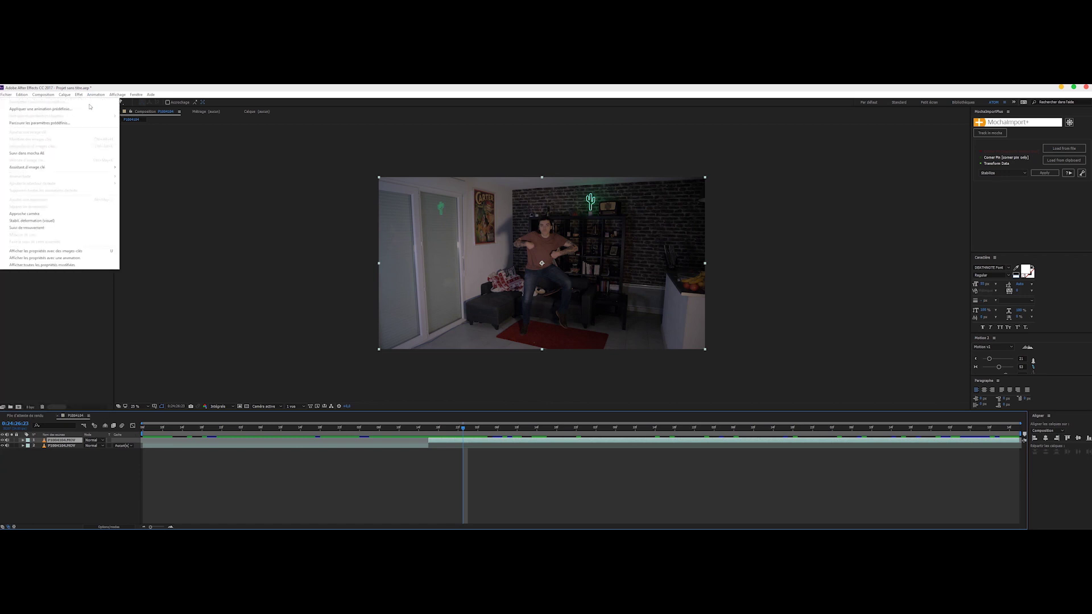
click(70, 153)
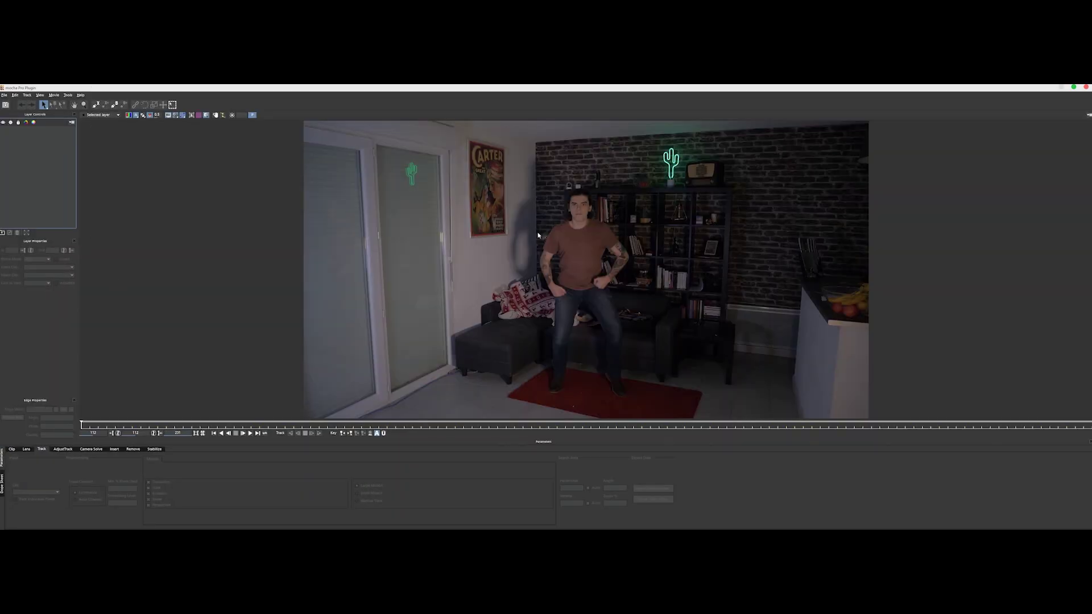
Draw a closed spline around the man's head and track it forward through the whole clip.
click(95, 106)
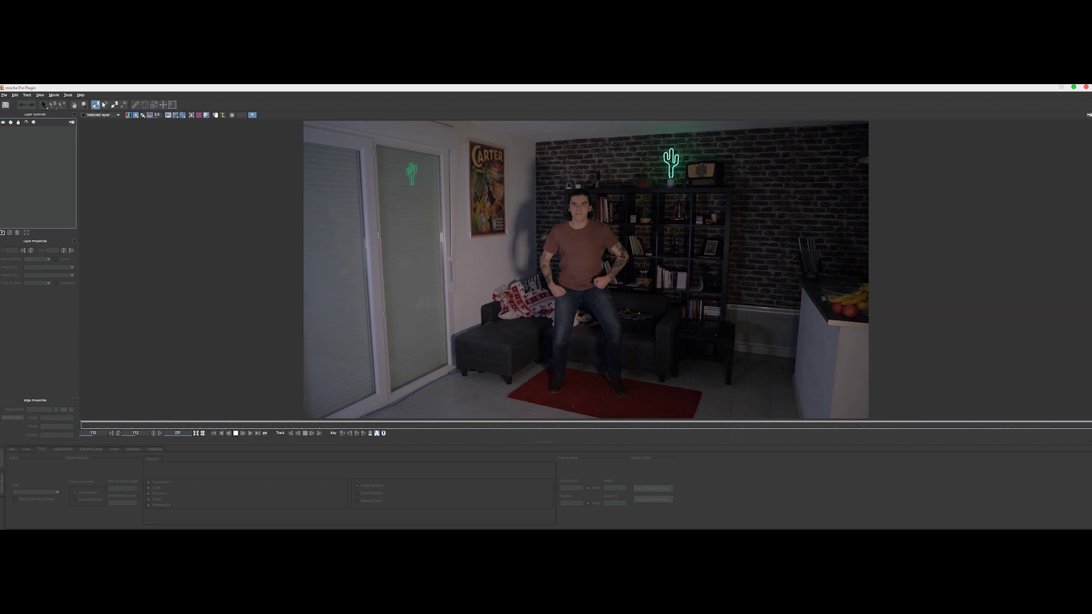
click(592, 200)
click(563, 211)
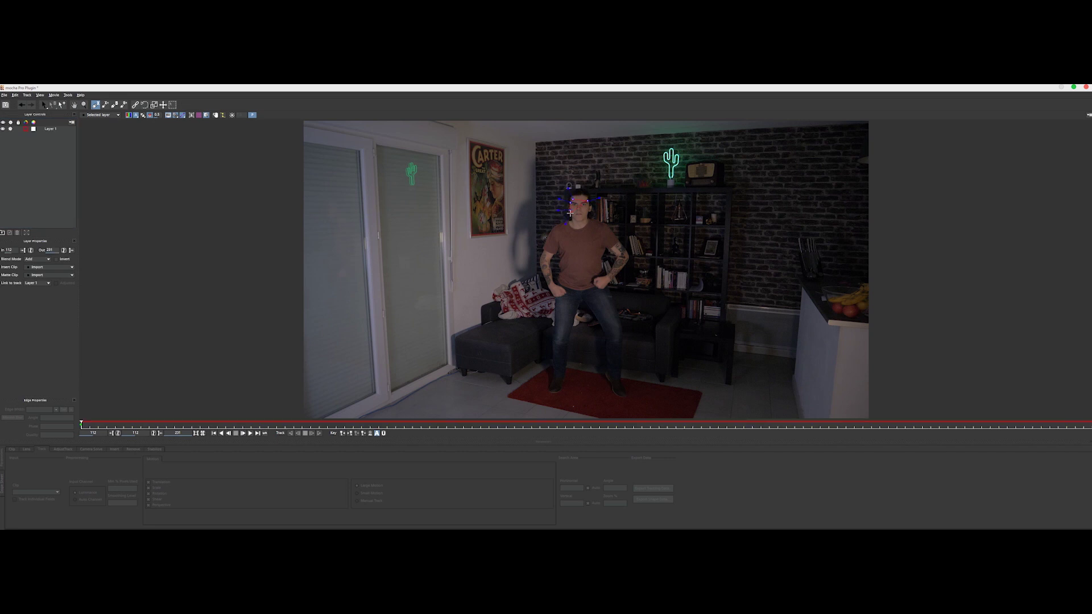
click(564, 223)
click(574, 230)
click(585, 229)
click(591, 202)
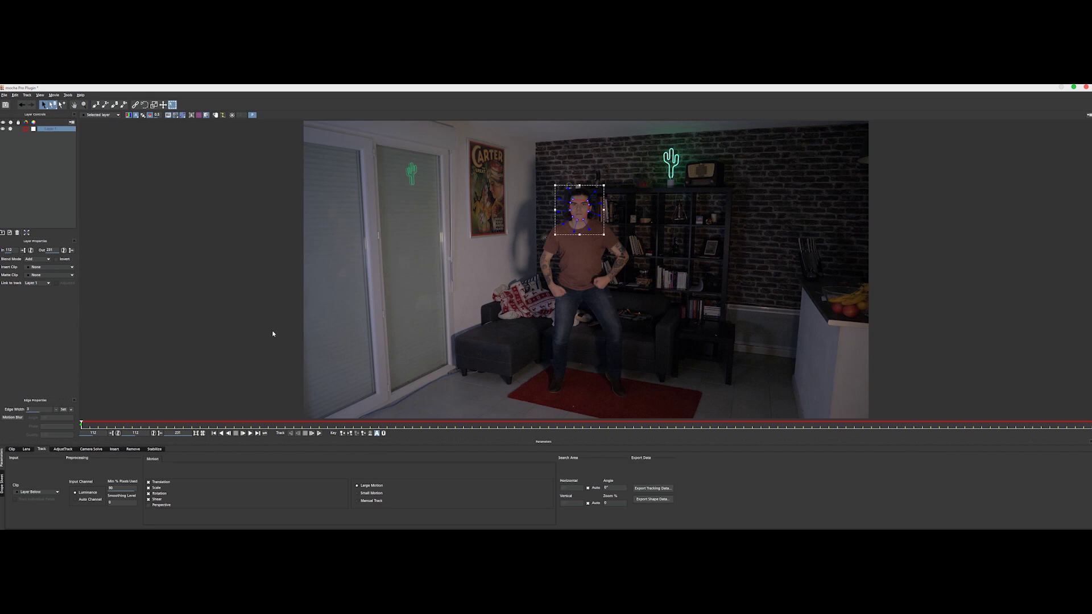
click(319, 434)
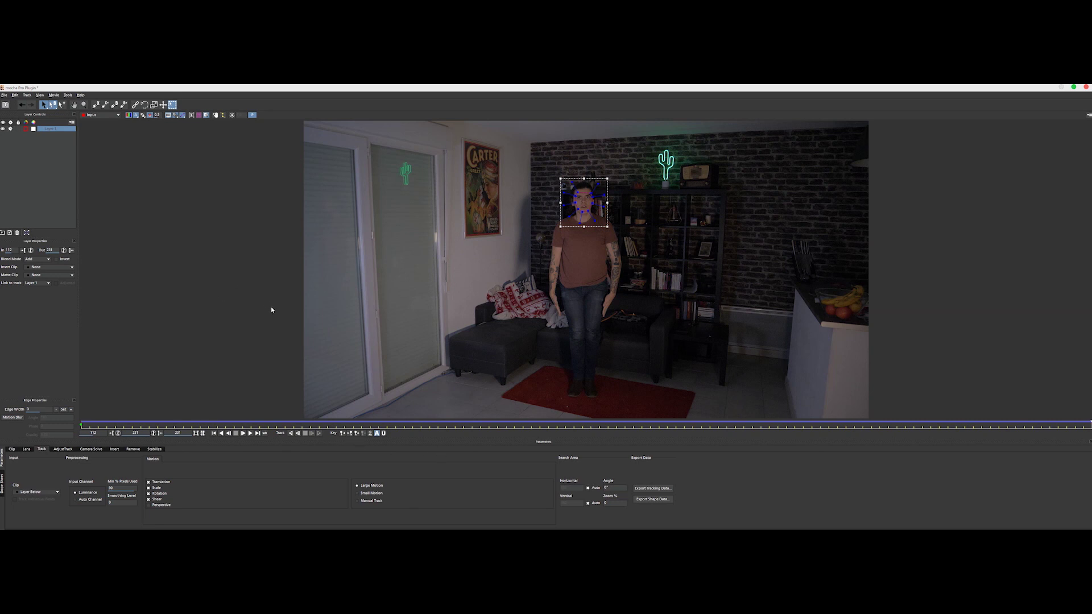
Export the head's tracking data to the clipboard as After Effects Transform Data (position, scale and rotation).
click(643, 490)
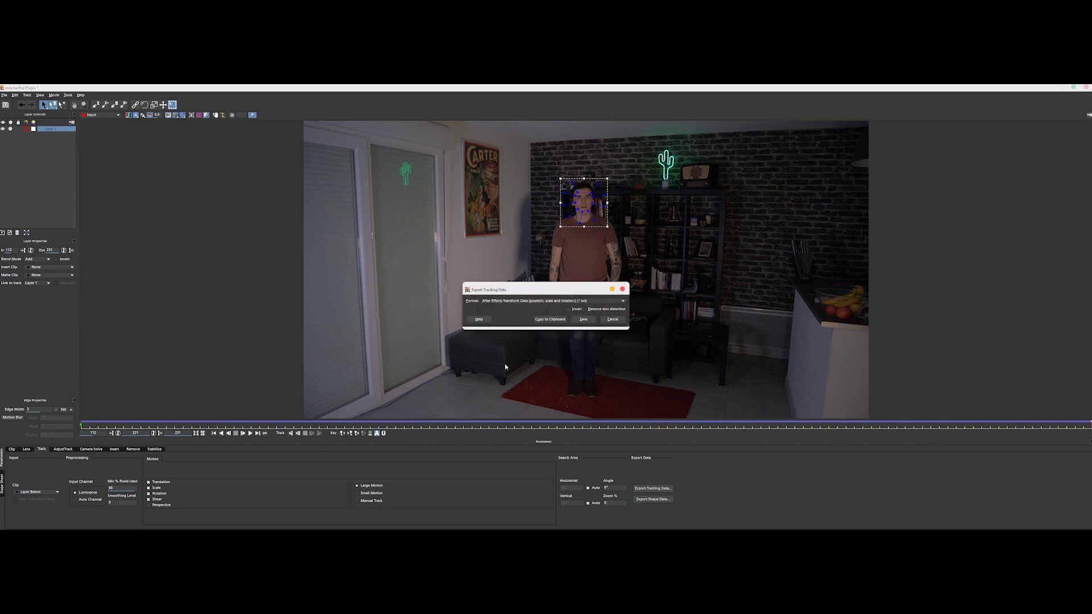
click(502, 301)
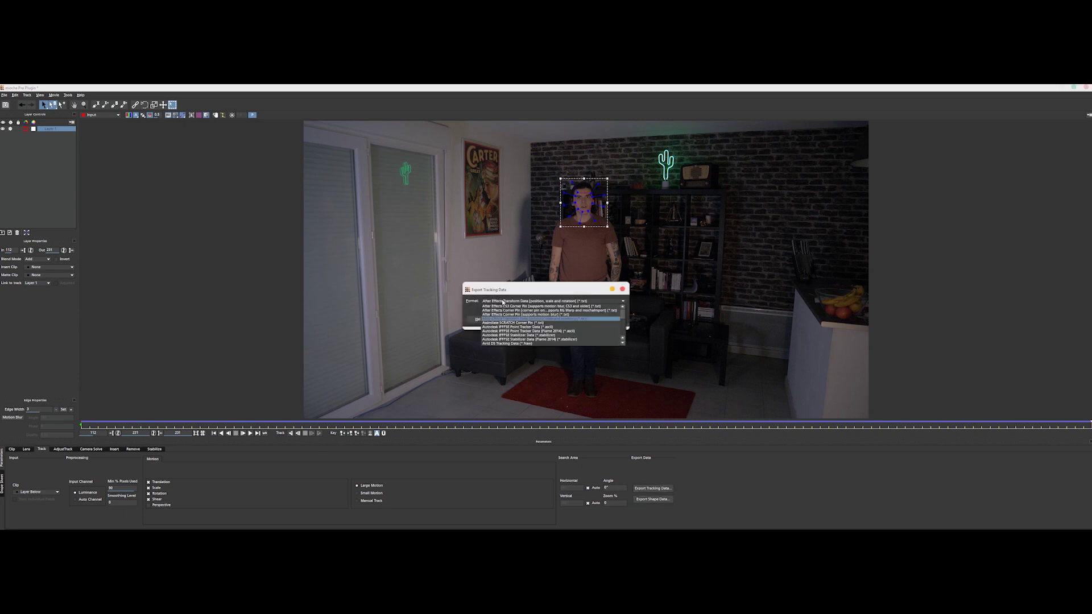
click(502, 302)
click(503, 302)
click(537, 319)
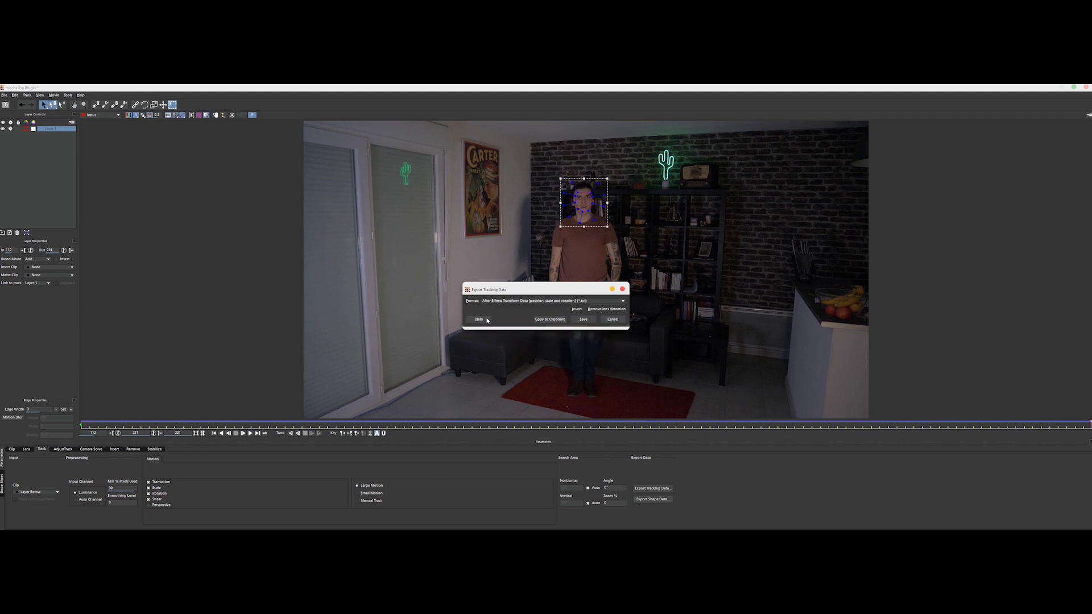
click(538, 321)
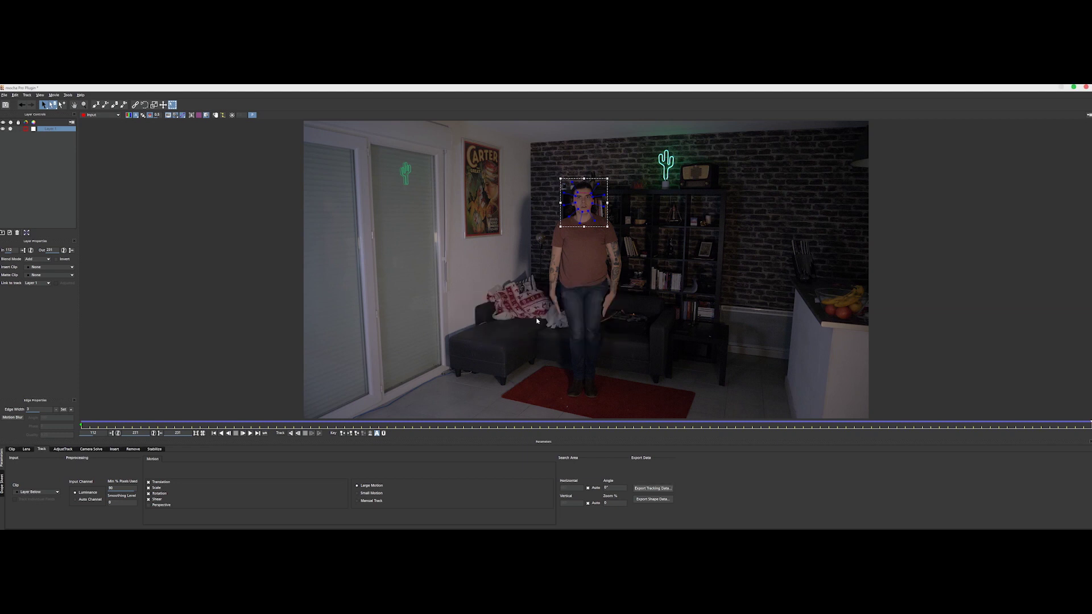
Close mocha and delete the mocha effect from the second clip layer.
click(1087, 87)
click(637, 324)
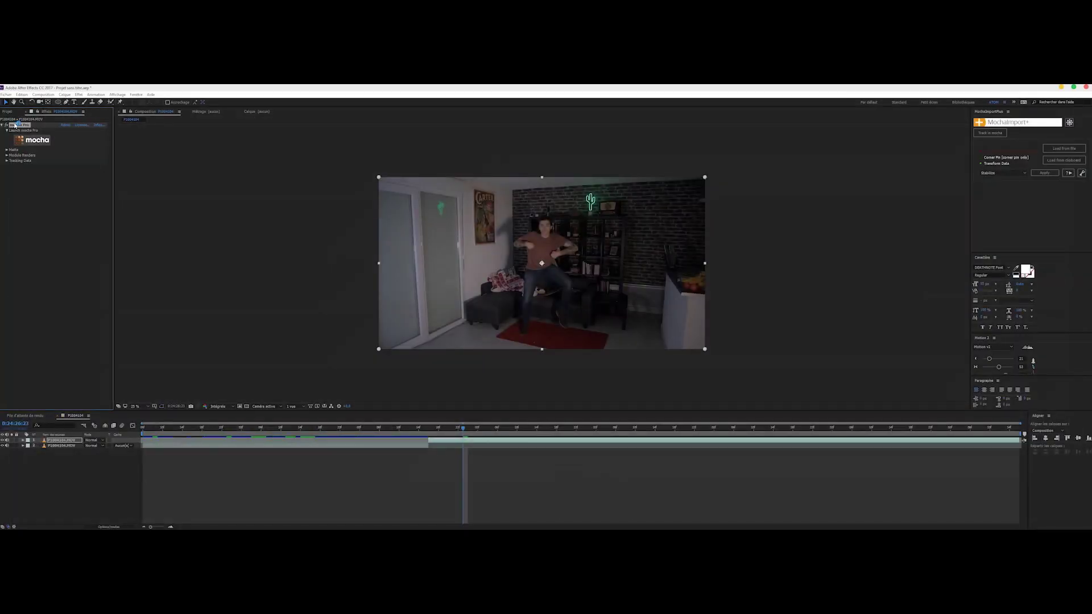
key(Delete)
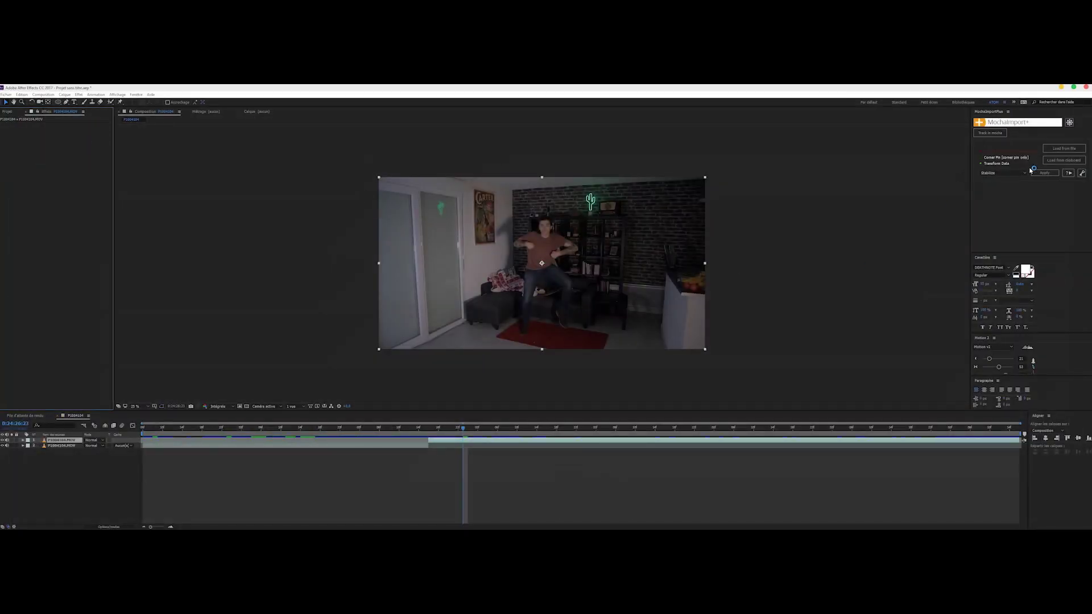
Load the tracking data from the clipboard into MochaImport+, assigning it to the tracked footage clip.
click(1055, 161)
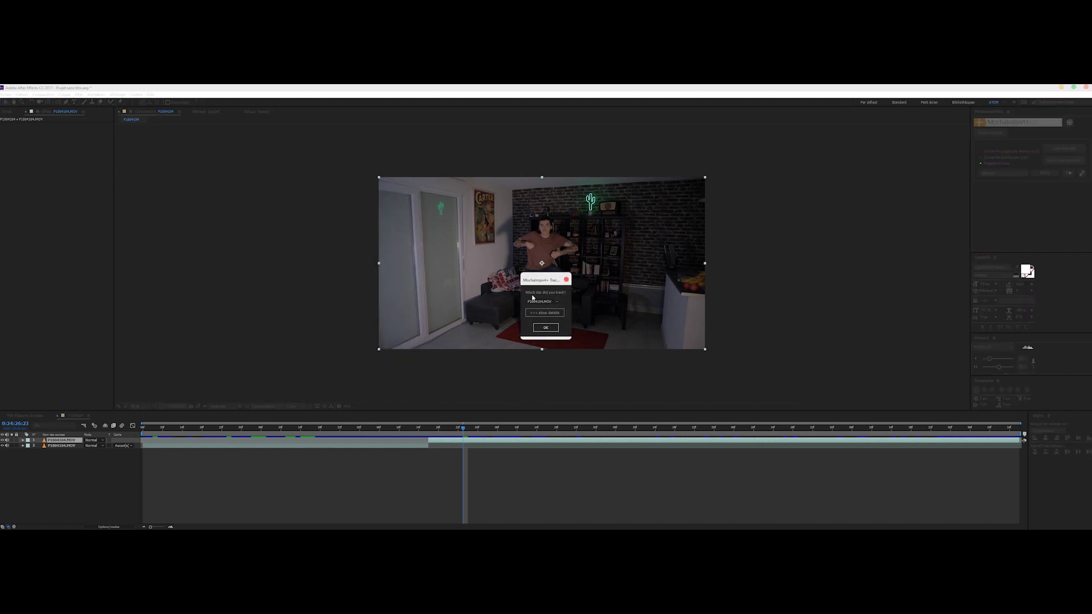
click(537, 301)
click(541, 309)
click(547, 329)
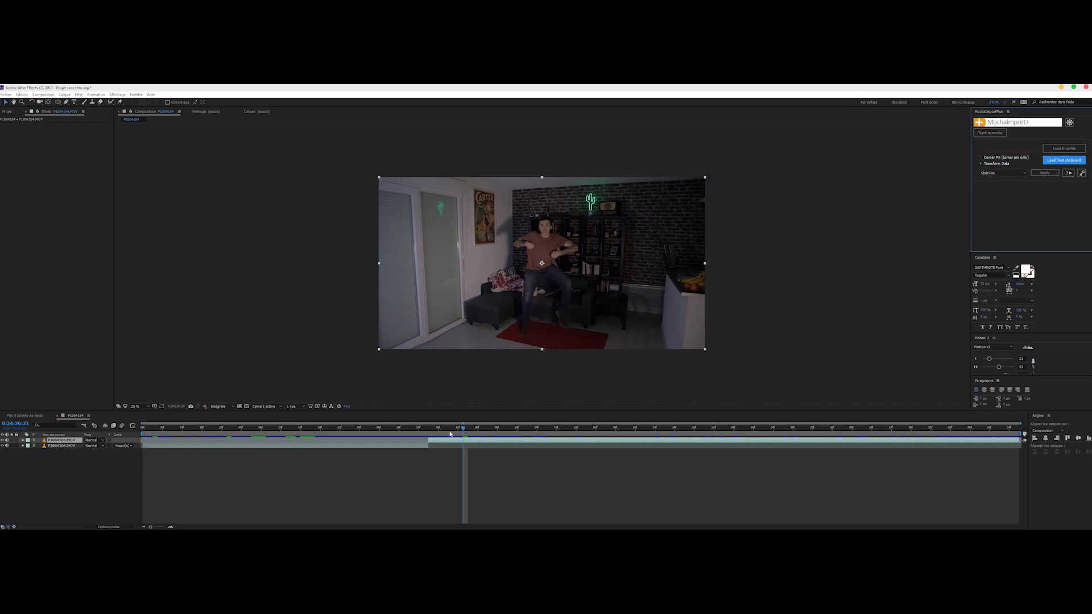
Stabilize the second clip layer with the tracking data, using the option that eliminates movement completely.
click(989, 173)
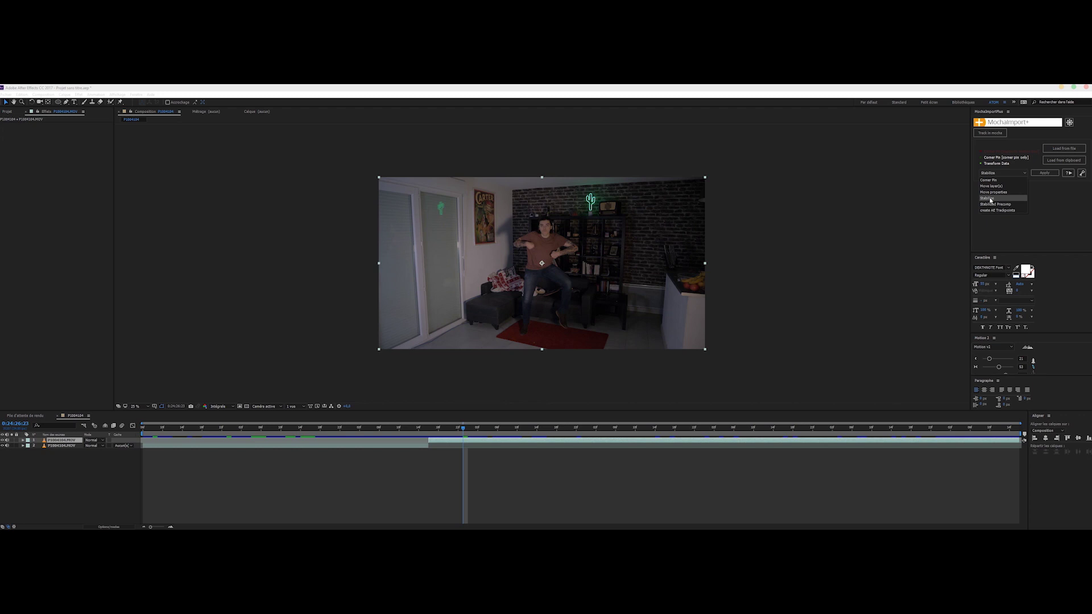
click(990, 198)
click(1044, 173)
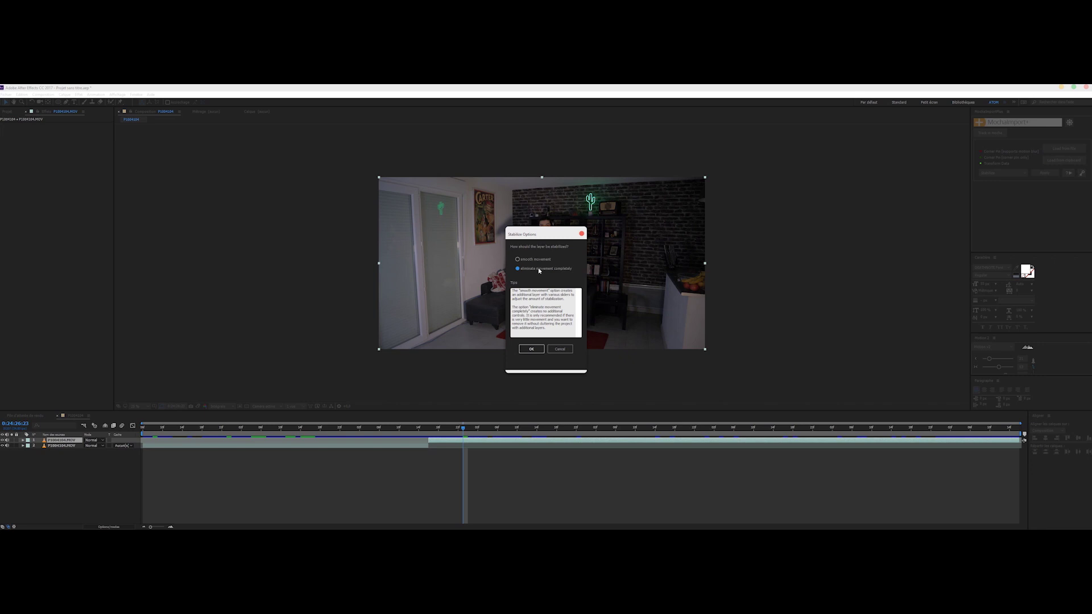
click(532, 349)
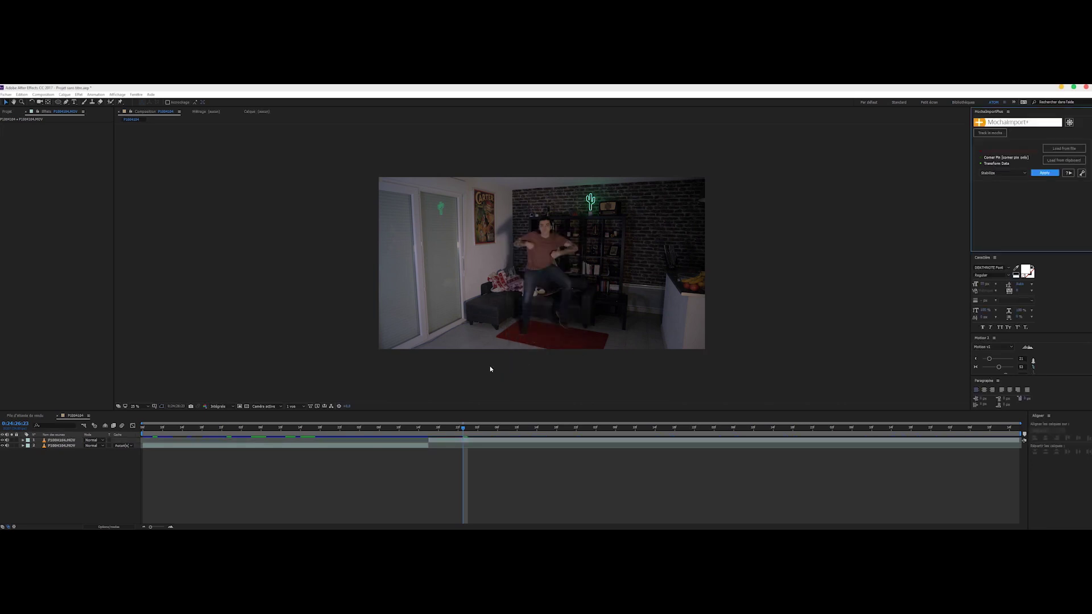
Preview the stabilized clip at several points in time to check the head's position in the frame.
key(space)
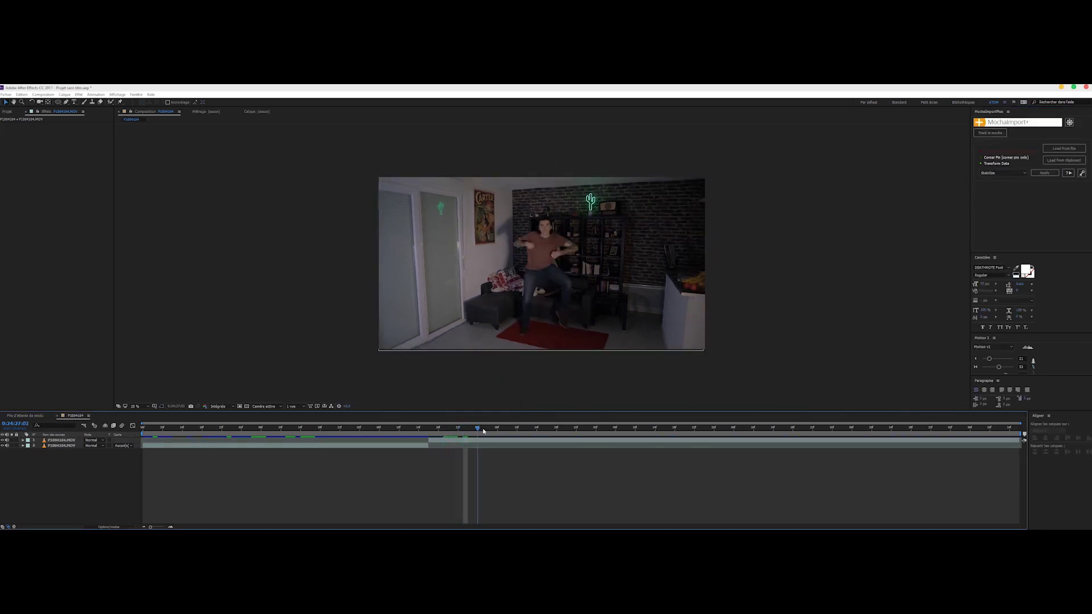
key(period)
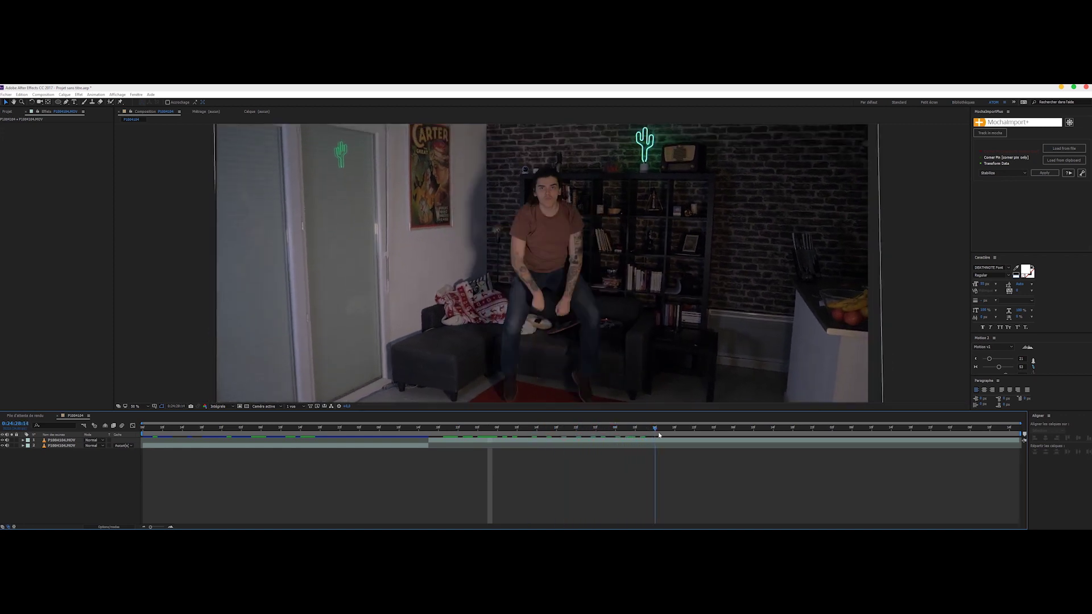
key(comma)
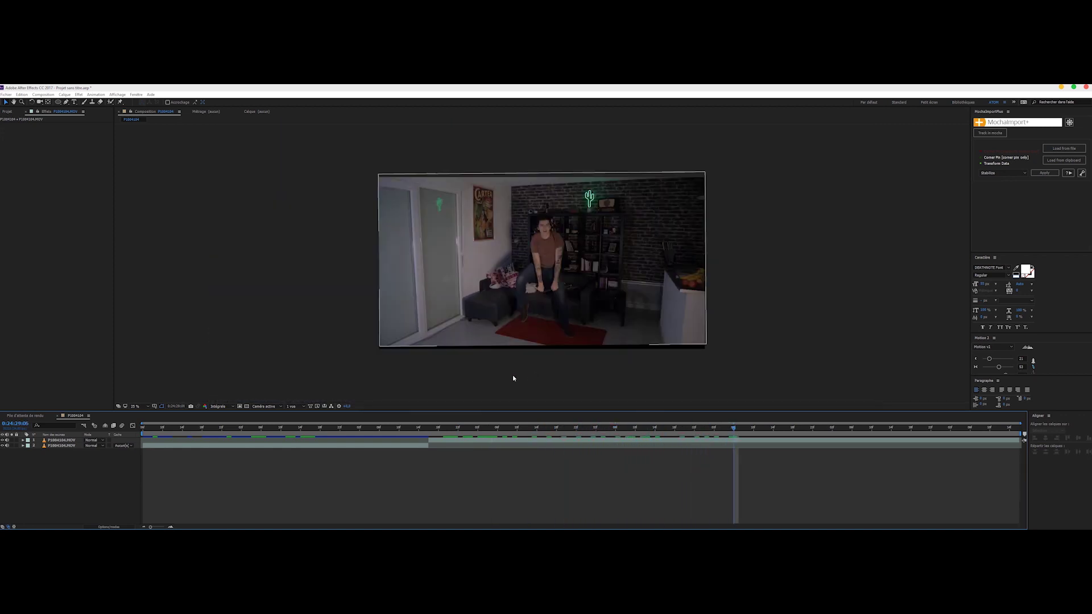
drag(475, 435, 788, 449)
mouse_move(814, 448)
mouse_down()
mouse_move(892, 448)
mouse_move(835, 445)
mouse_up()
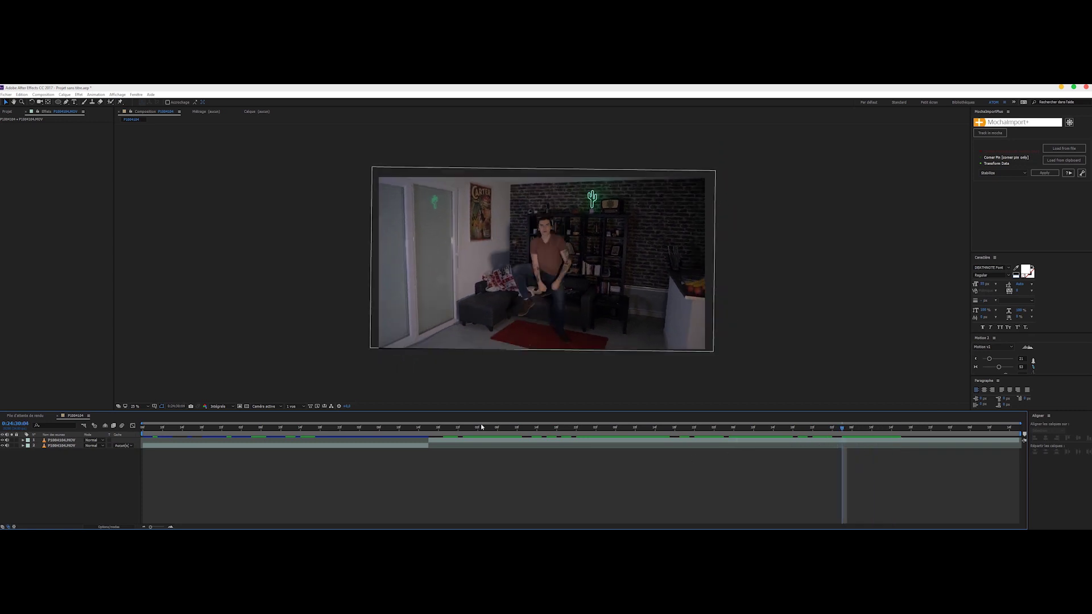
drag(450, 431, 400, 442)
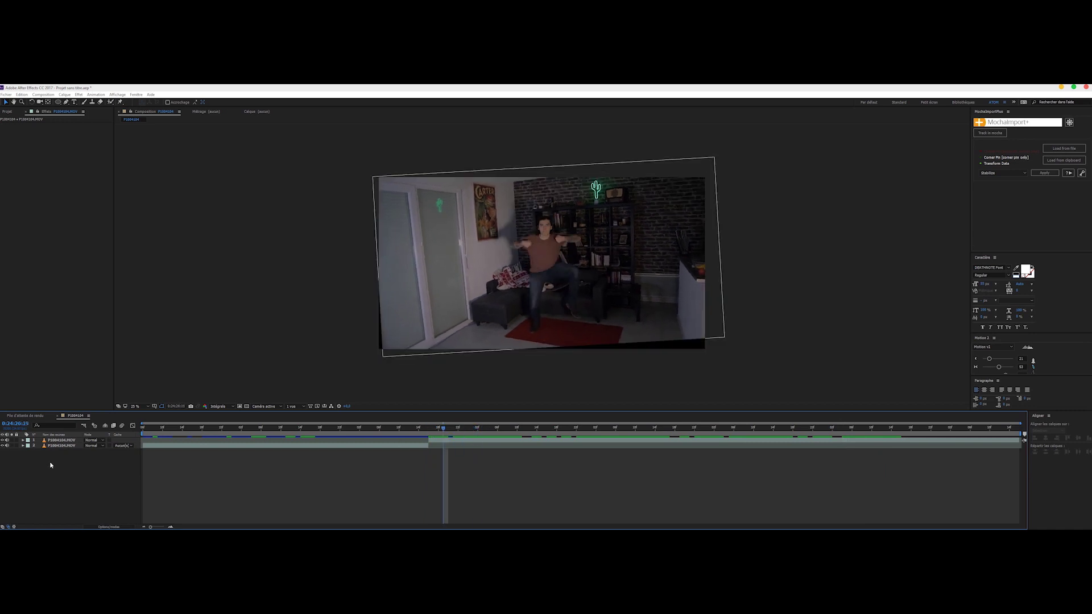
Pre-compose both clip layers into a new composition named footage, moving all attributes into it.
drag(51, 466, 18, 425)
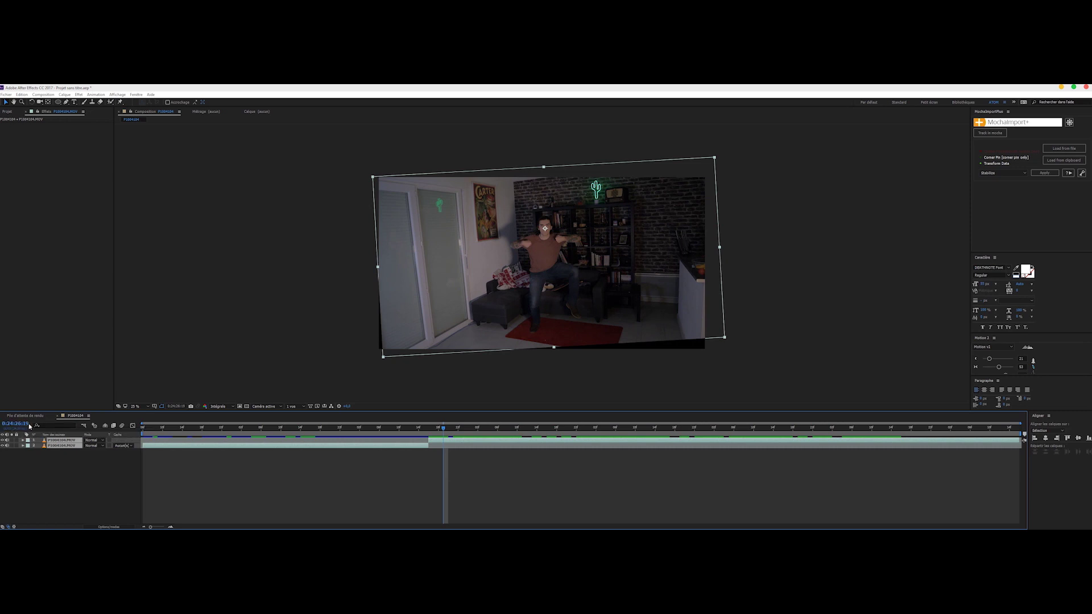
key(ctrl+shift+c)
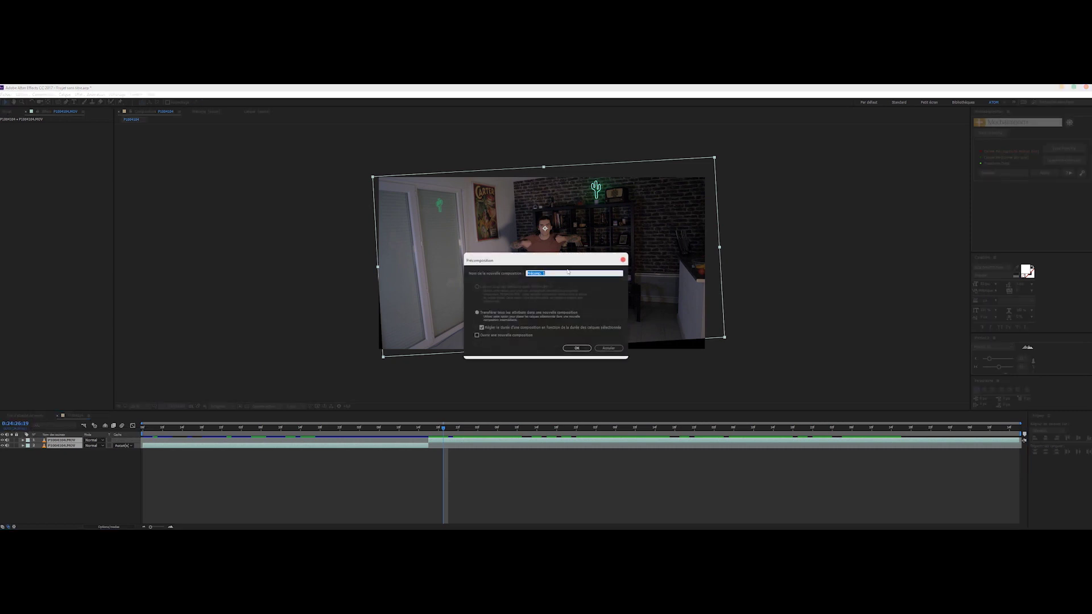
text(fxx)
text(tage)
key(Return)
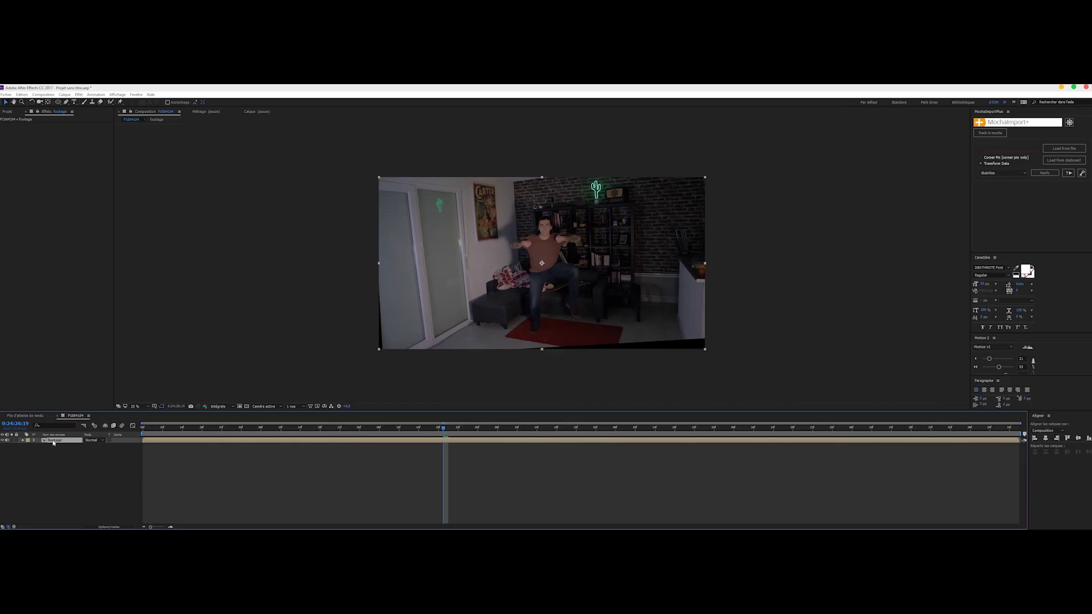
Start position keyframing on the footage pre-composition and scale it up to about 126% so the black borders leave the frame.
key(s)
key(shift+p)
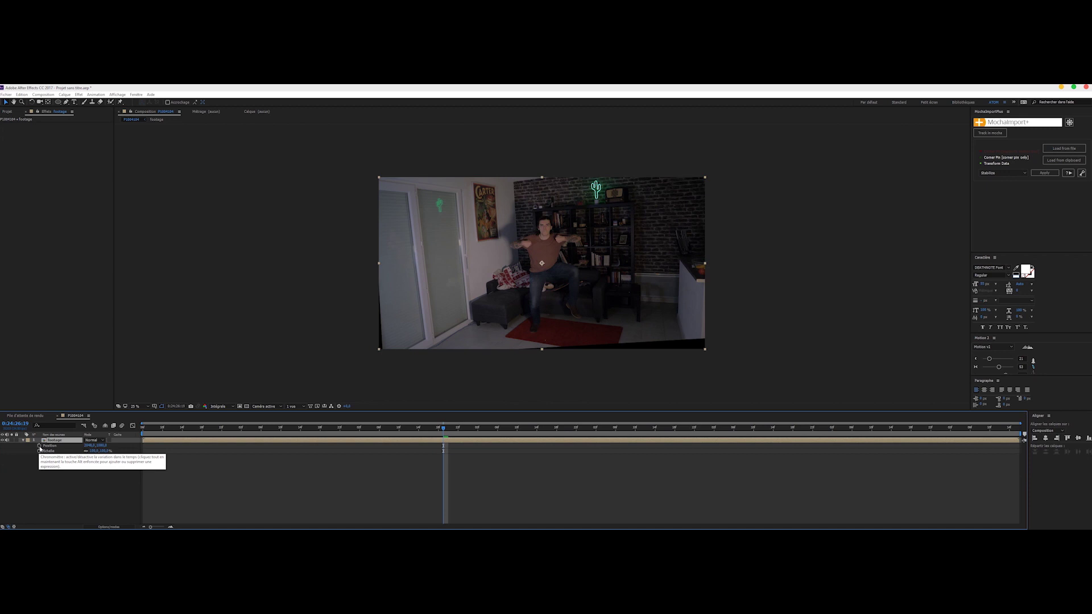
click(39, 446)
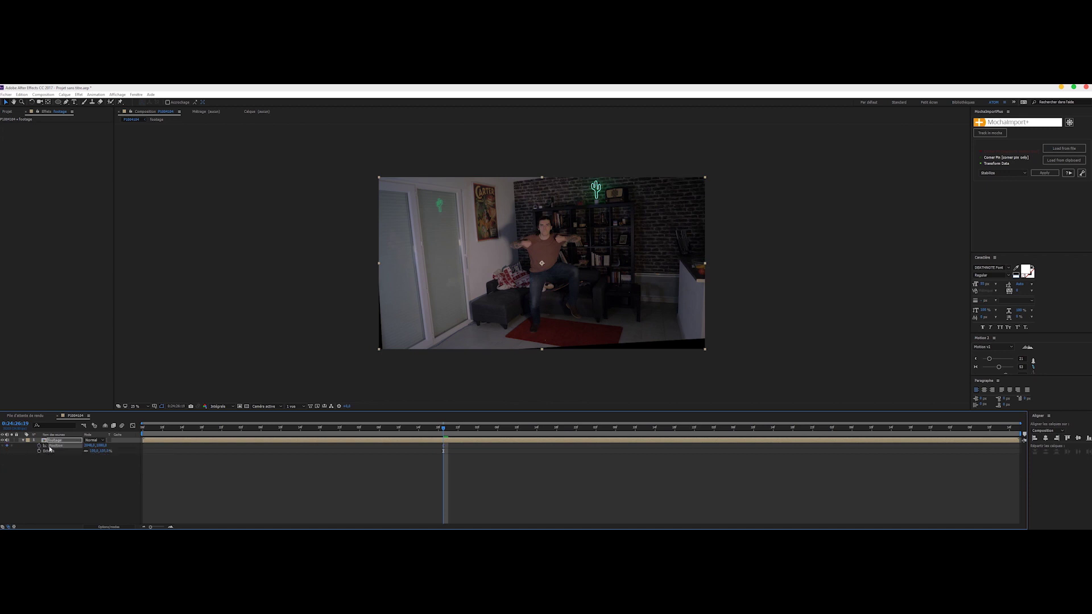
drag(100, 452, 126, 451)
click(40, 450)
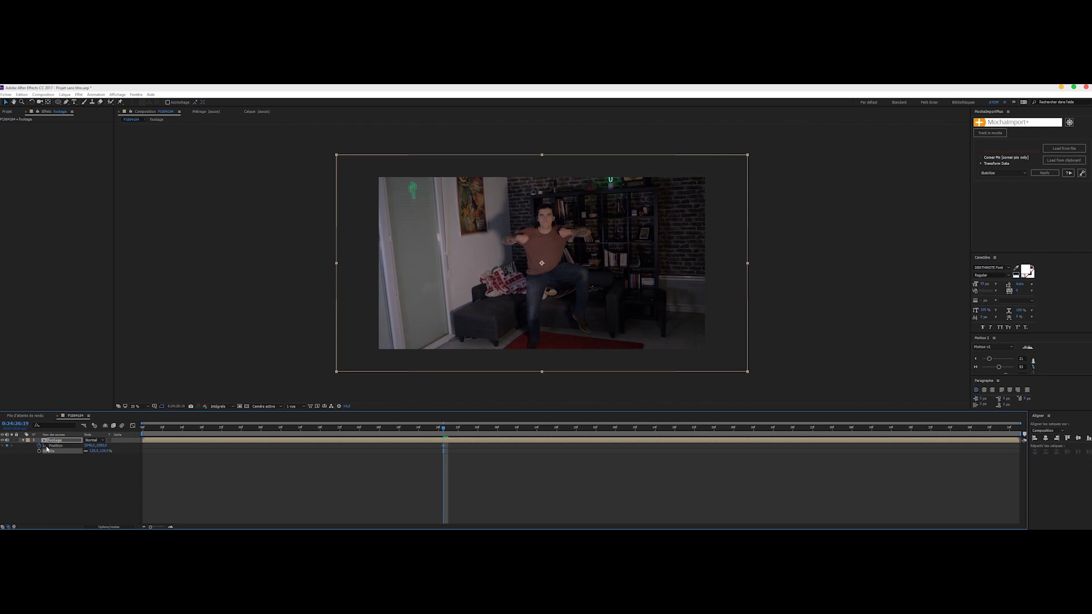
Add a second position keyframe around 0:24:27 by nudging the footage layer slightly upward.
click(55, 447)
drag(464, 431, 562, 431)
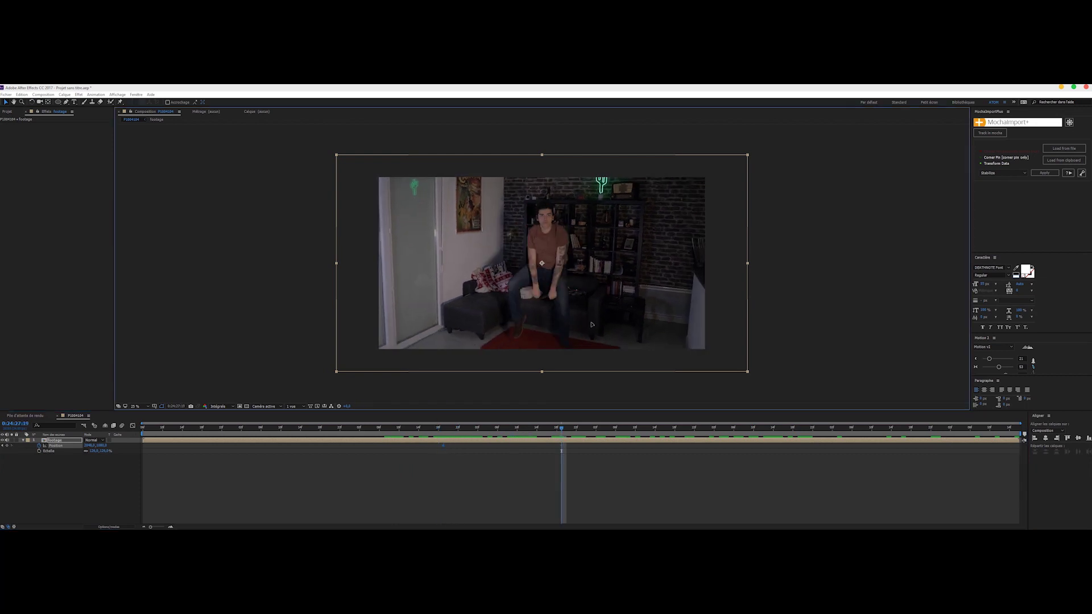
key(shift+Up)
key(shift+Up)
key(shift+Up)
key(shift+Up)
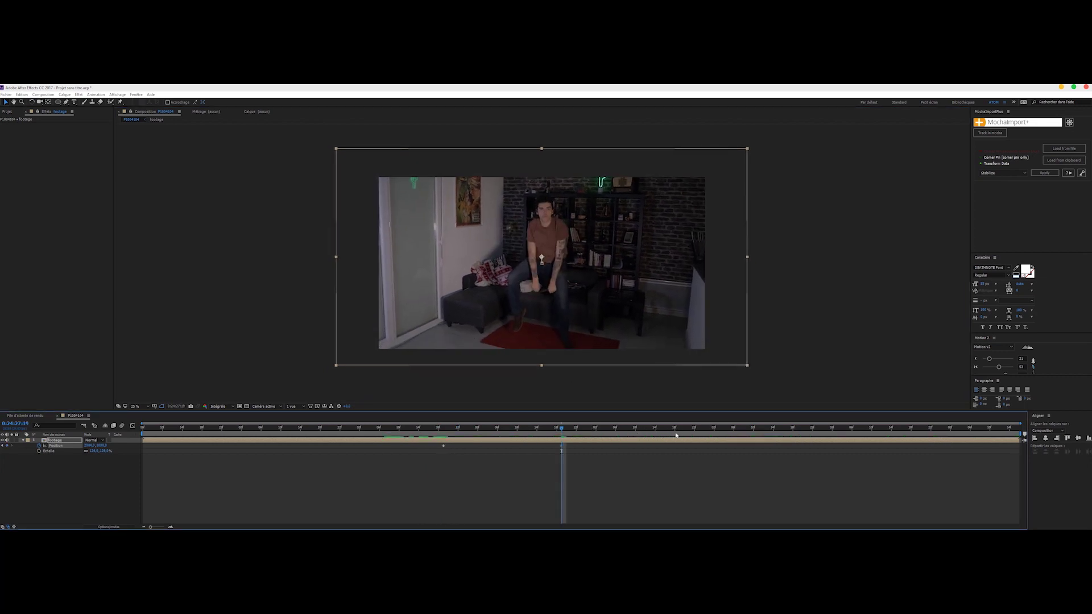
Add a third position keyframe further along the timeline by nudging the footage layer down and to the right.
drag(676, 435, 818, 430)
key(shift+Down)
key(shift+Down)
key(shift+Down)
key(shift+Down)
key(shift+Down)
key(shift+Down)
key(shift+Down)
key(shift+Down)
key(shift+Right)
key(shift+Right)
key(shift+Right)
key(shift+Right)
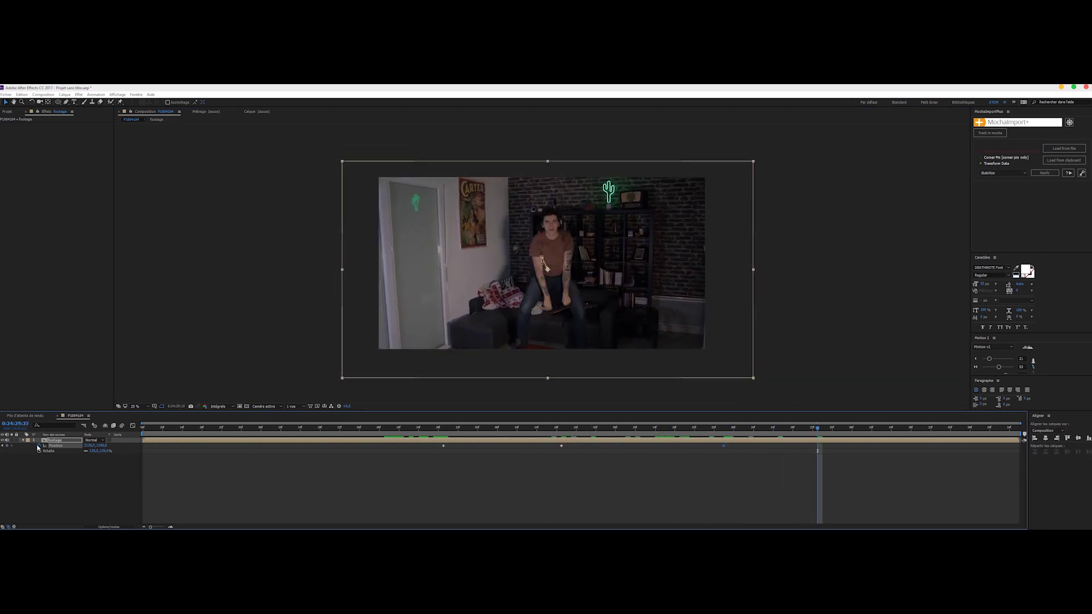
Play the footage from the start of the dance to check the keyframed reframing.
click(429, 429)
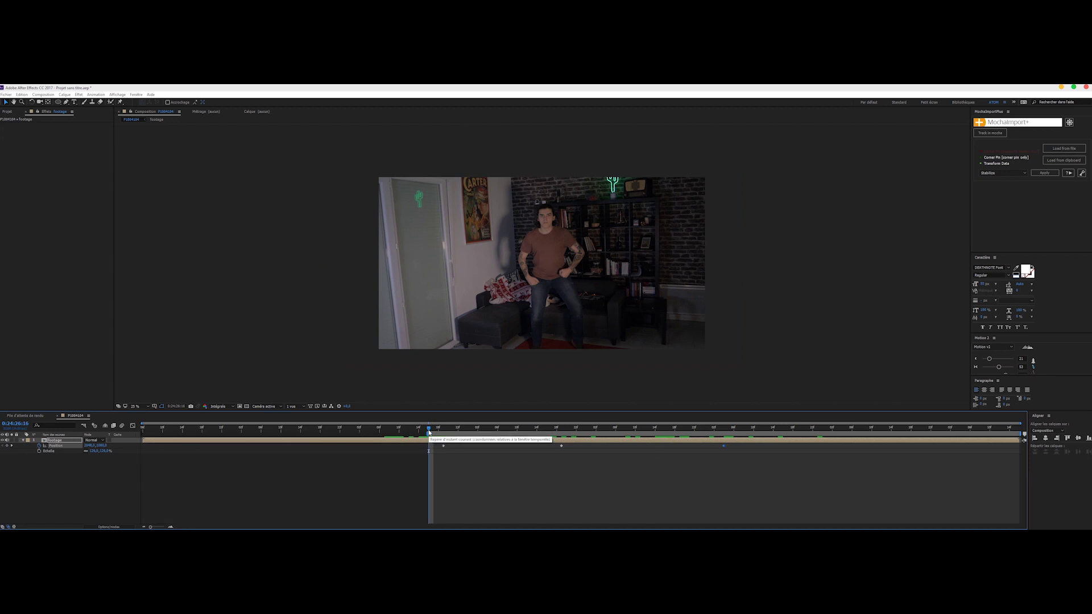
key(space)
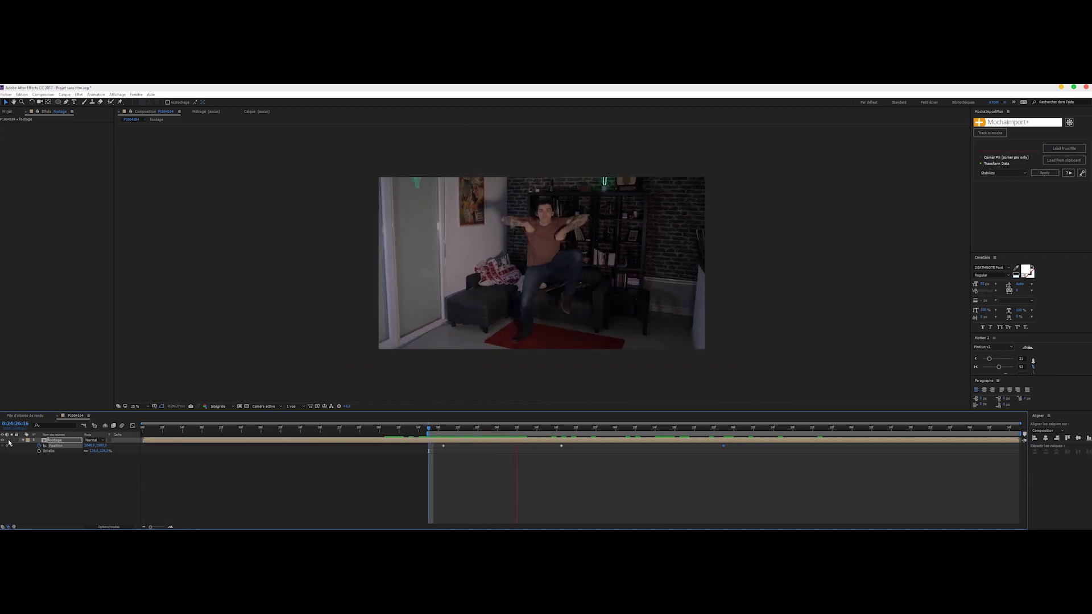
key(space)
key(space)
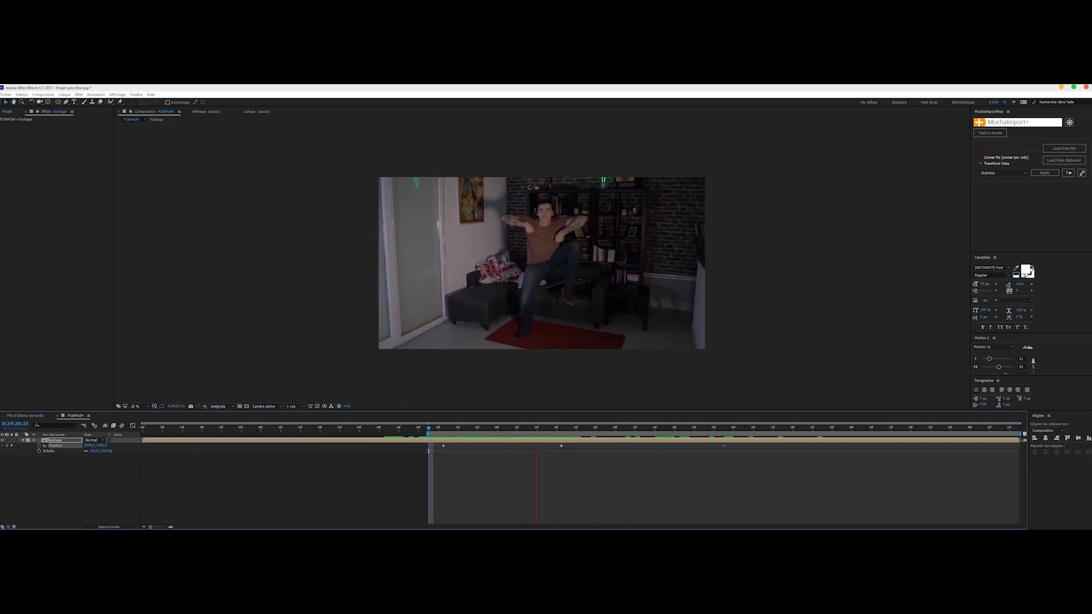